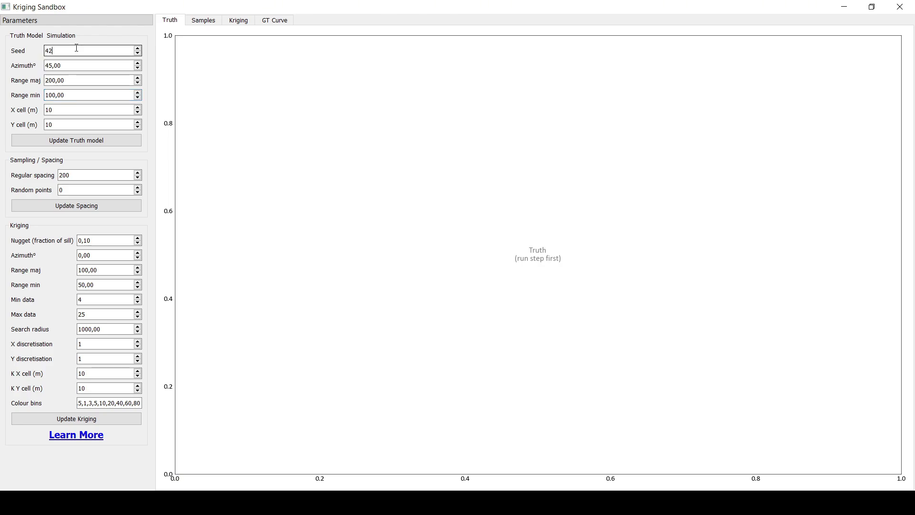
Step: Generate the truth model from the existing simulation parameters with seed 42
{"action": "left_click", "coordinate": [59, 55]}
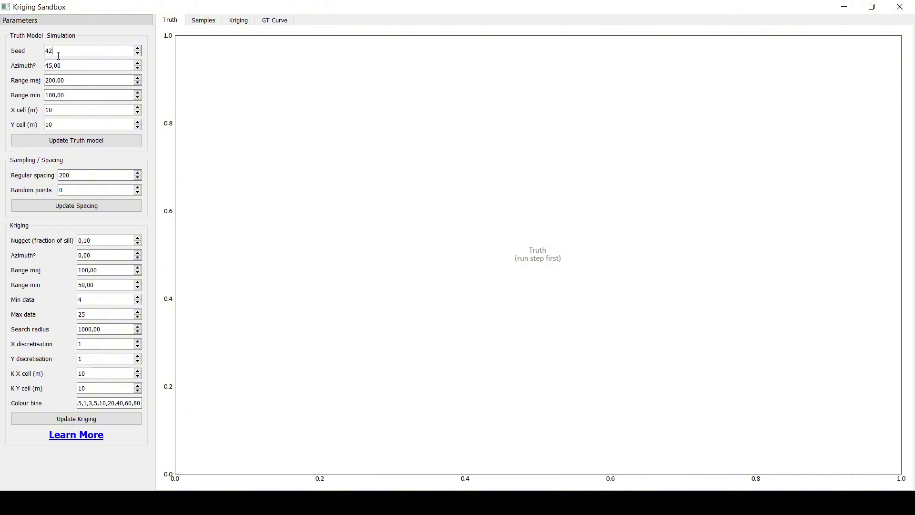
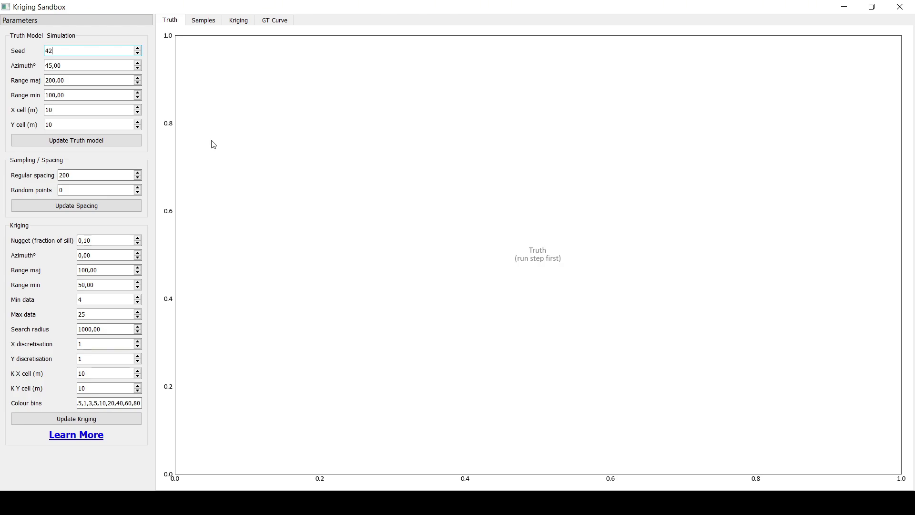
{"action": "left_click", "coordinate": [72, 143]}
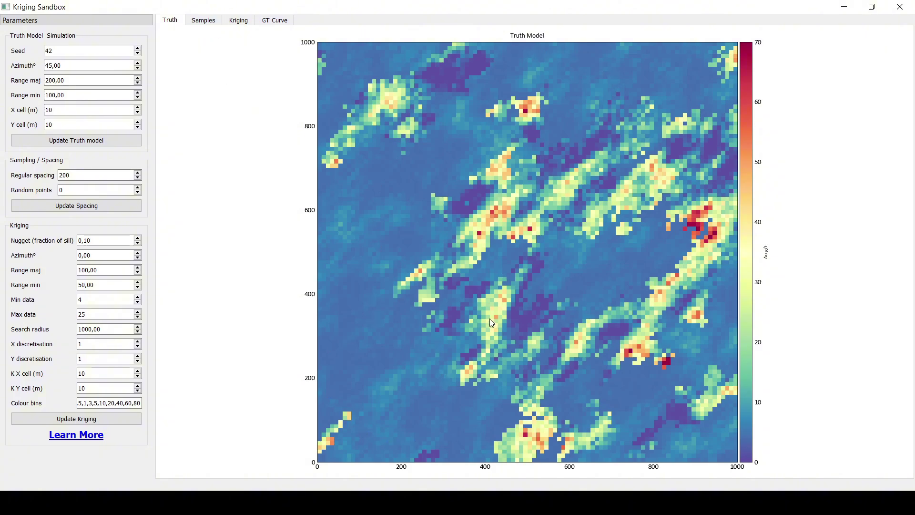
Step: Generate the samples at a regular spacing of 200 with no random points, and compare them with the truth model
{"action": "left_click", "coordinate": [195, 23]}
{"action": "left_click", "coordinate": [63, 143]}
{"action": "left_click", "coordinate": [79, 175]}
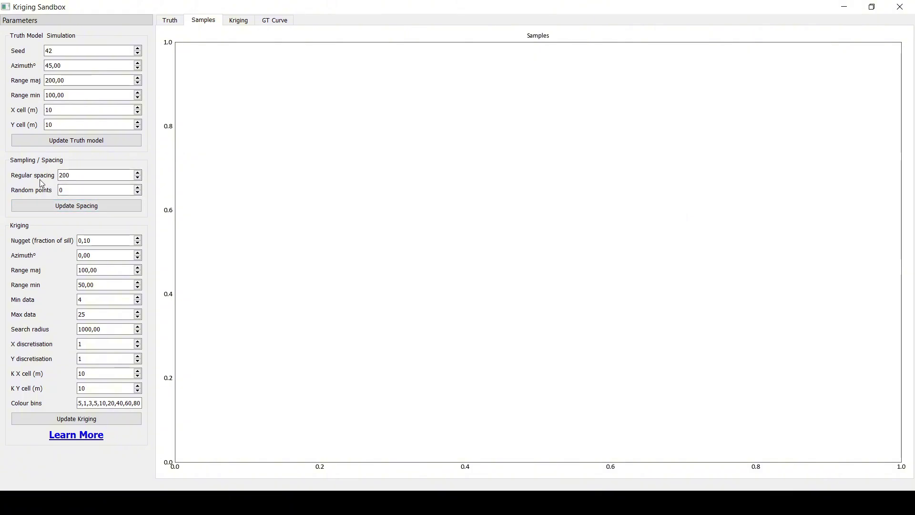
{"action": "left_click", "coordinate": [70, 208]}
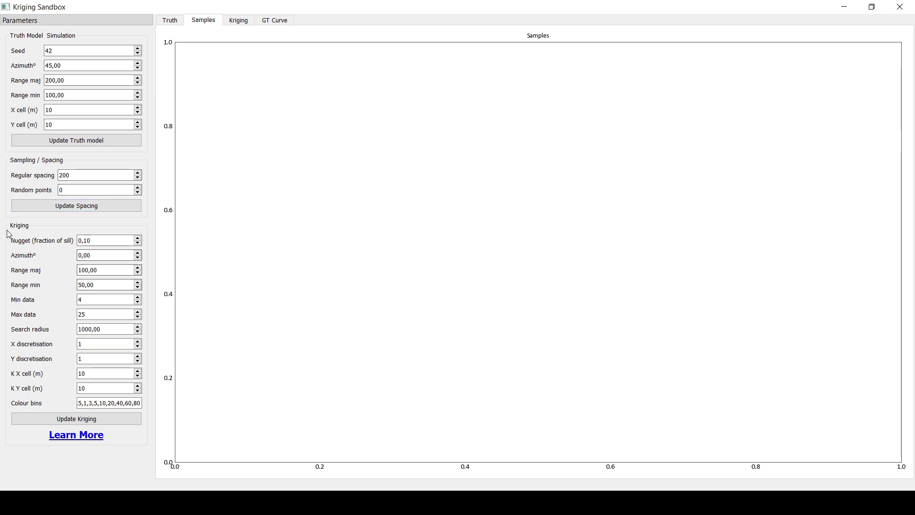
{"action": "left_click", "coordinate": [73, 211]}
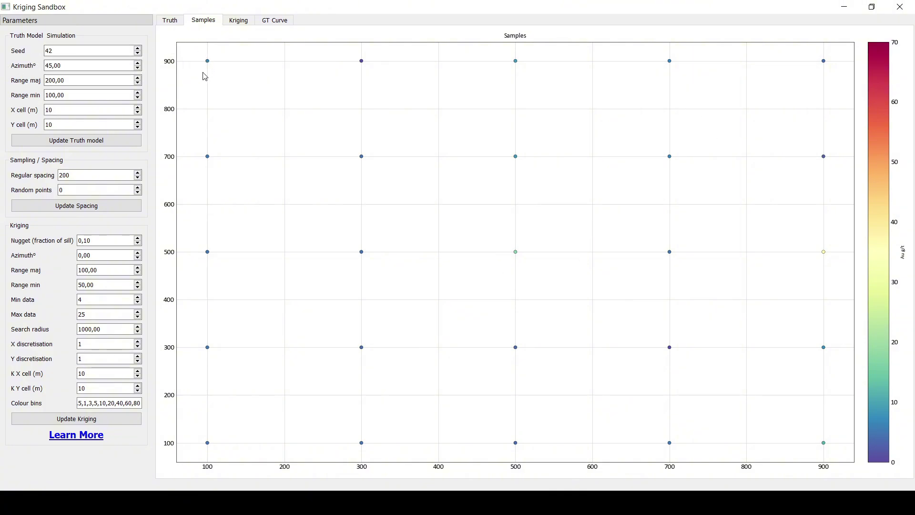
{"action": "left_click", "coordinate": [178, 26]}
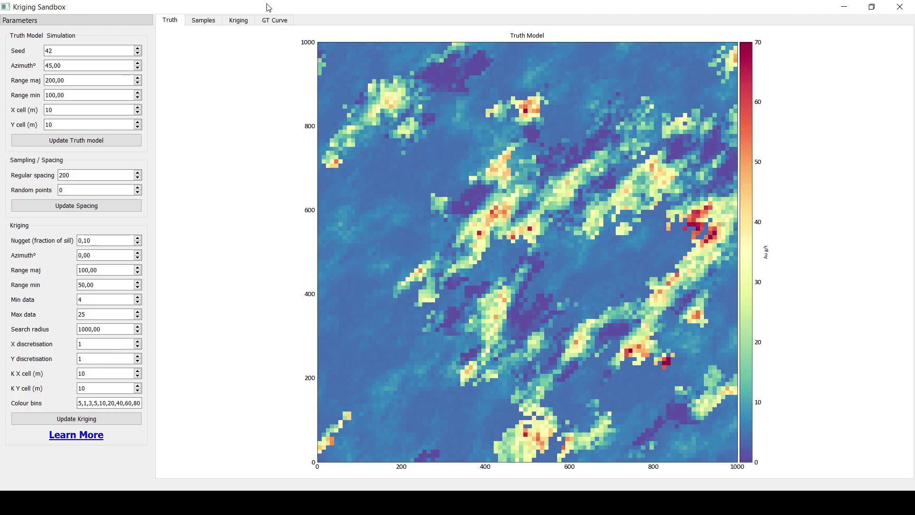
{"action": "left_click", "coordinate": [204, 22]}
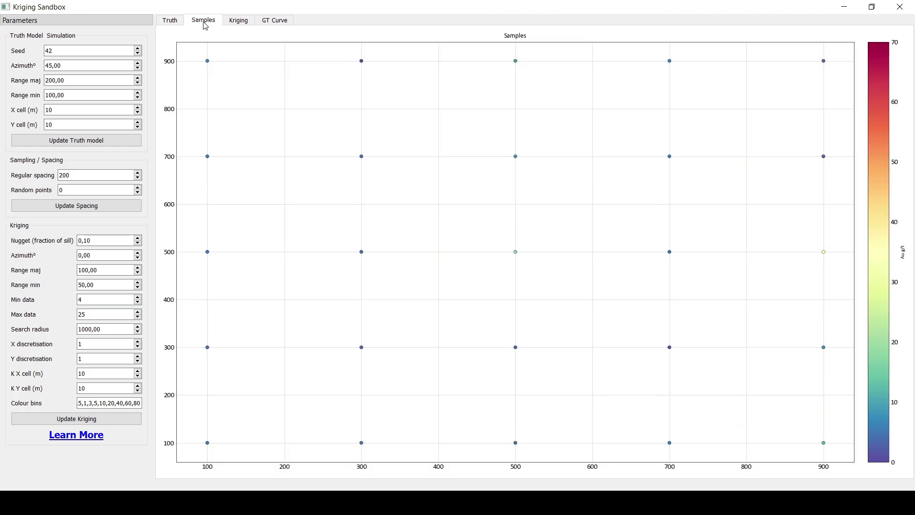
Step: Set the regular sample spacing to 50 and regenerate the samples
{"action": "left_click", "coordinate": [76, 175]}
{"action": "double_click", "coordinate": [67, 176]}
{"action": "type", "text": "50"}
{"action": "left_click", "coordinate": [57, 206]}
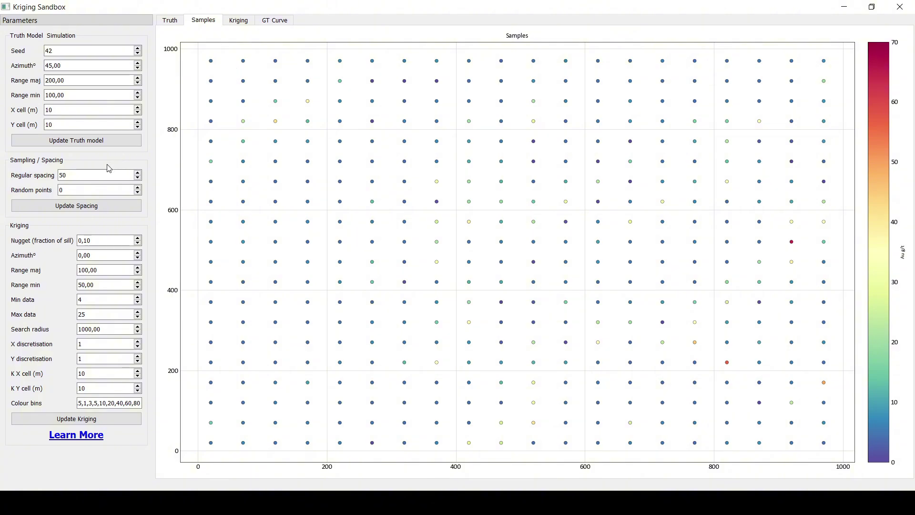
Step: Set the regular sample spacing to 10, regenerate the samples and compare them with the truth model
{"action": "left_click_drag", "start_coordinate": [111, 174], "coordinate": [49, 178]}
{"action": "type", "text": "10"}
{"action": "left_click", "coordinate": [79, 208]}
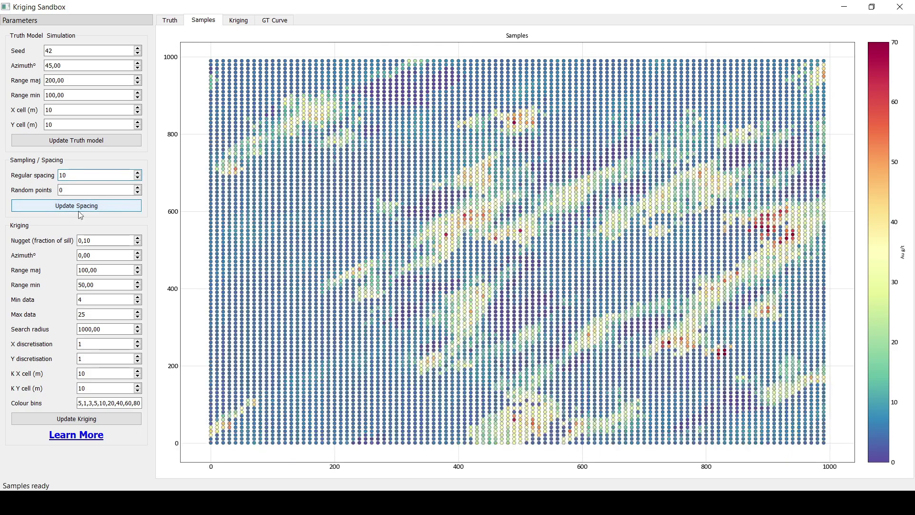
{"action": "left_click", "coordinate": [159, 21]}
{"action": "left_click", "coordinate": [206, 25]}
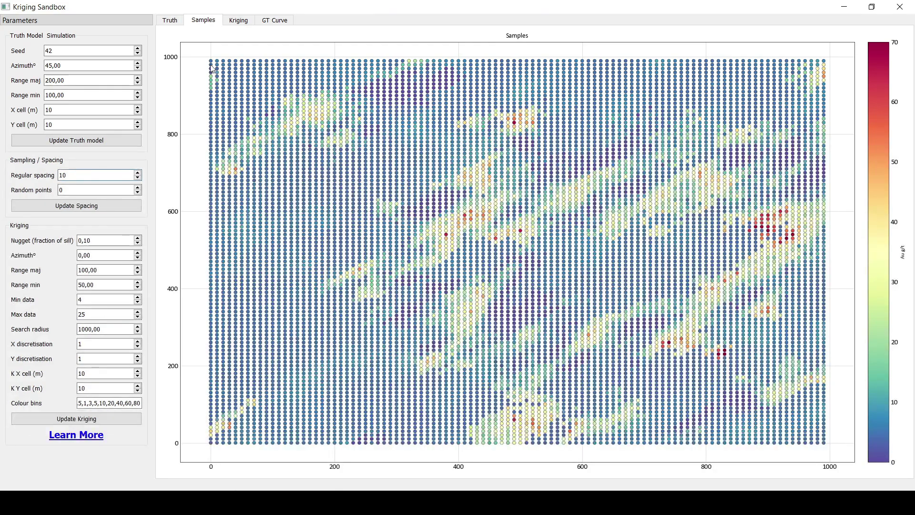
Step: Set the regular sample spacing back to 200 and regenerate the samples
{"action": "double_click", "coordinate": [63, 175]}
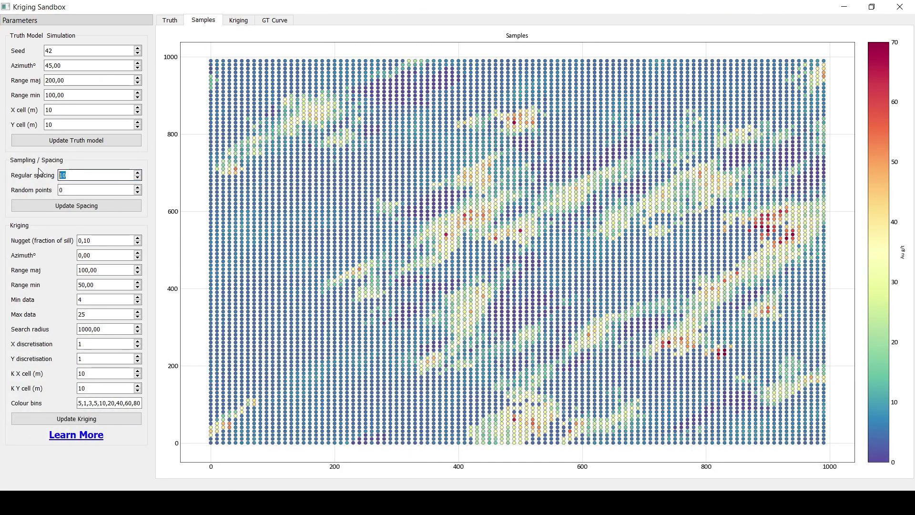
{"action": "type", "text": "200"}
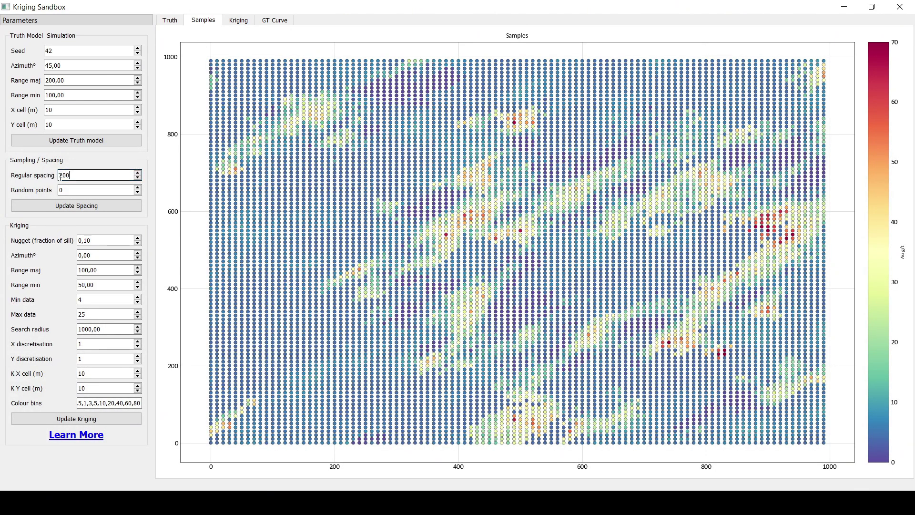
{"action": "left_click", "coordinate": [75, 206]}
Step: Regenerate the samples with 1, 50 and 100 random points in turn, keeping the regular spacing
{"action": "double_click", "coordinate": [75, 192]}
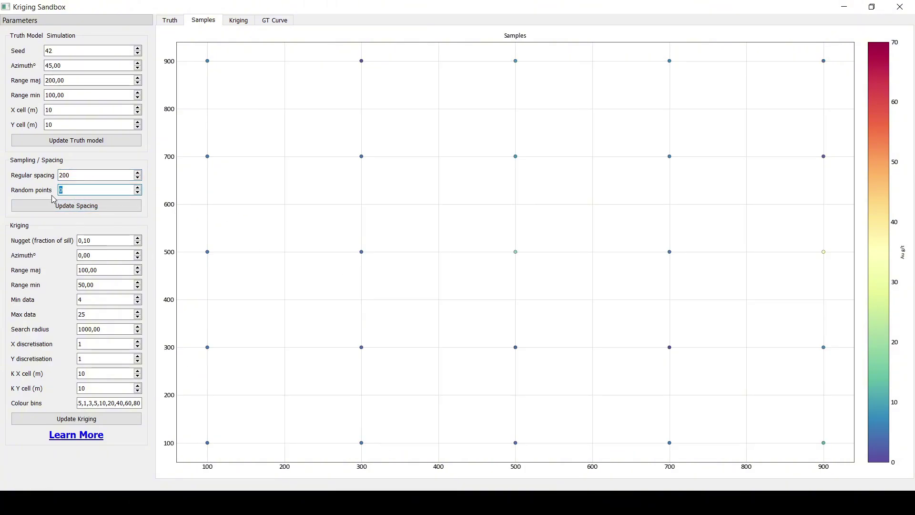
{"action": "type", "text": "1"}
{"action": "left_click", "coordinate": [75, 206]}
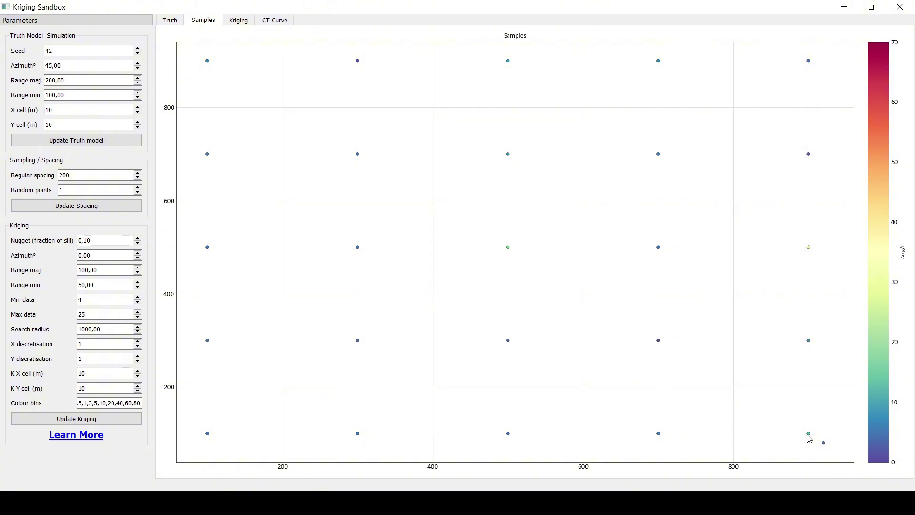
{"action": "double_click", "coordinate": [67, 190]}
{"action": "type", "text": "50"}
{"action": "left_click", "coordinate": [47, 207]}
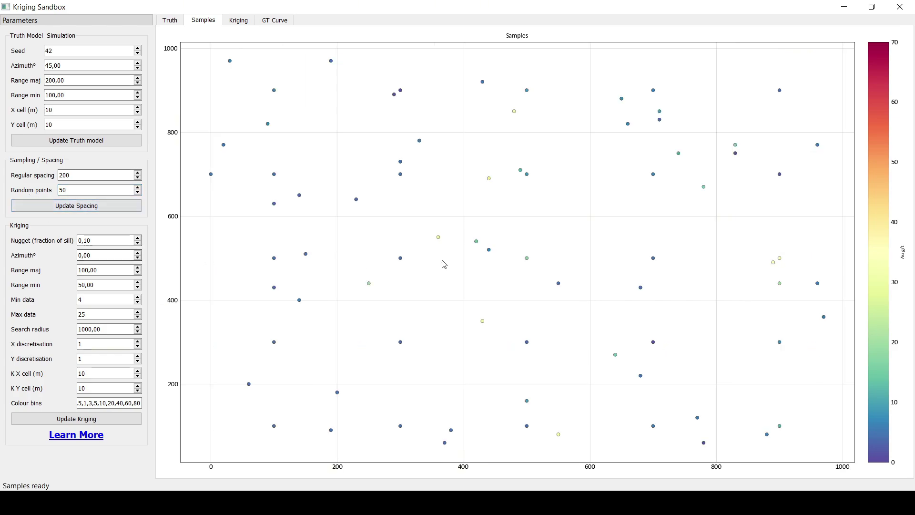
{"action": "double_click", "coordinate": [64, 190]}
{"action": "type", "text": "100"}
{"action": "left_click", "coordinate": [52, 206]}
Step: Set the number of random points to 200 and regenerate the samples
{"action": "double_click", "coordinate": [64, 190]}
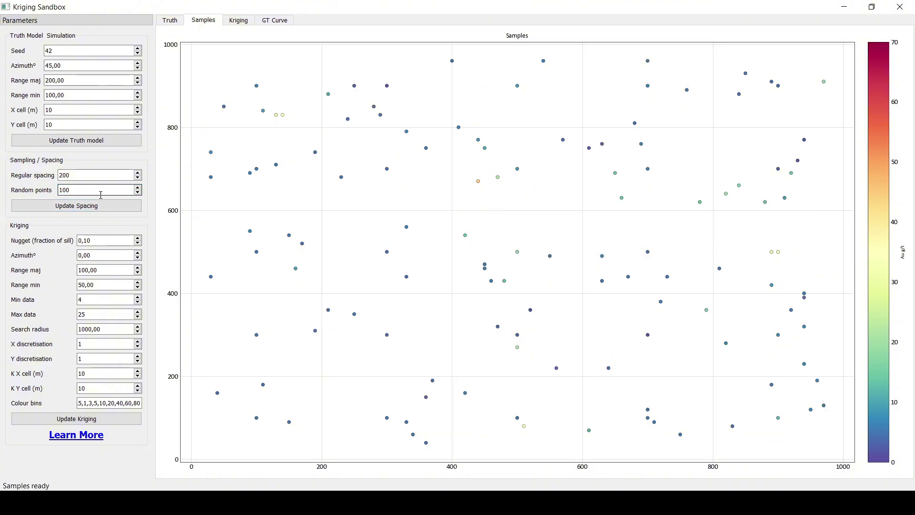
{"action": "type", "text": "200"}
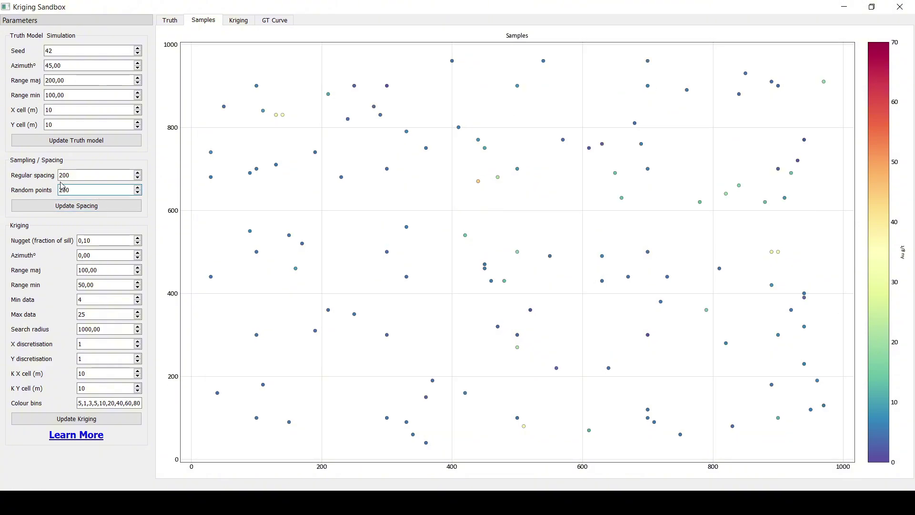
{"action": "left_click", "coordinate": [72, 205]}
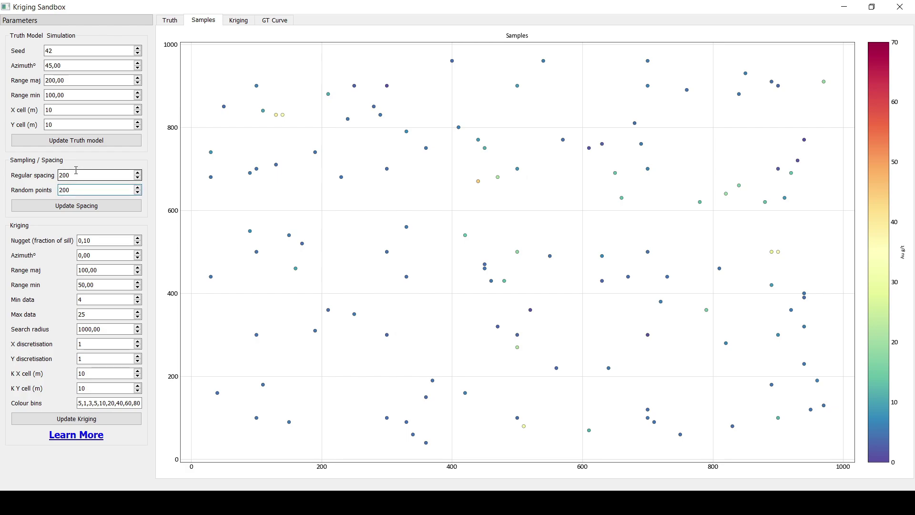
{"action": "double_click", "coordinate": [92, 175]}
{"action": "double_click", "coordinate": [78, 191]}
{"action": "left_click", "coordinate": [69, 205]}
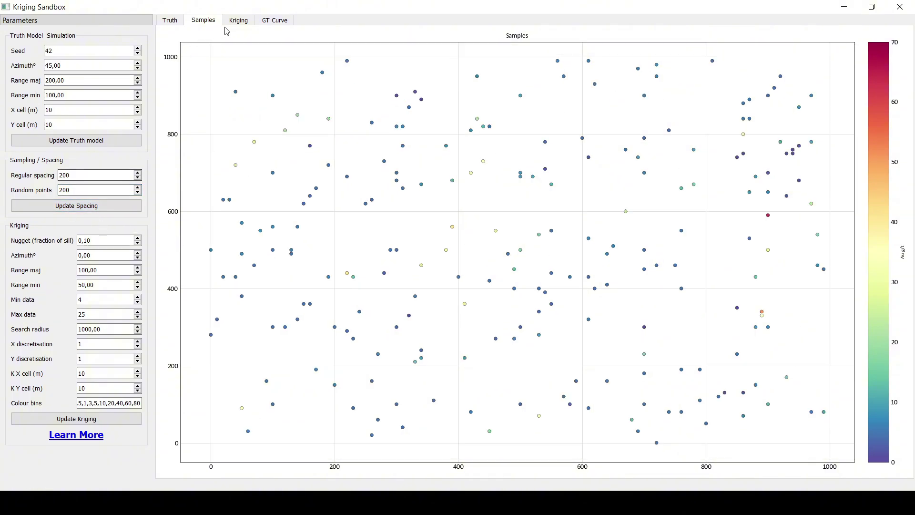
Step: Bring up the kriging view and examine the nugget, azimuth, discretisation, cell size and colour bin parameters
{"action": "left_click", "coordinate": [239, 21]}
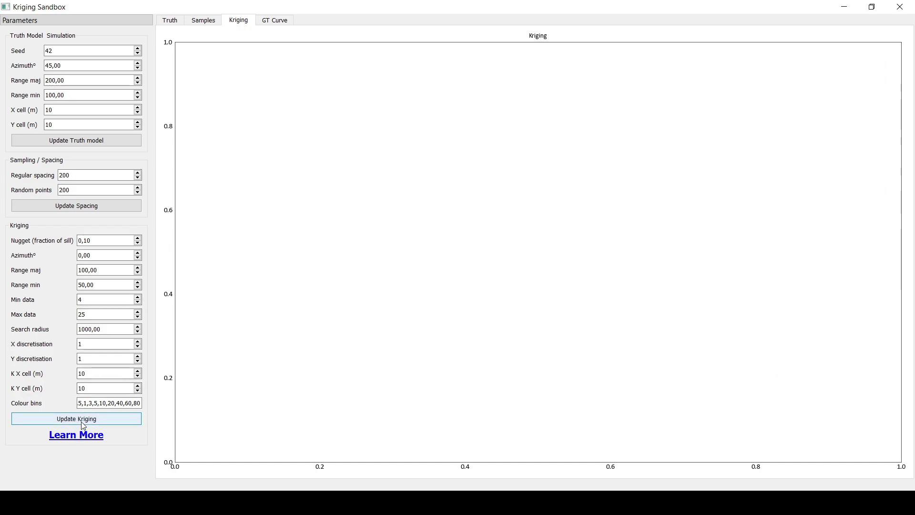
{"action": "left_click", "coordinate": [92, 240]}
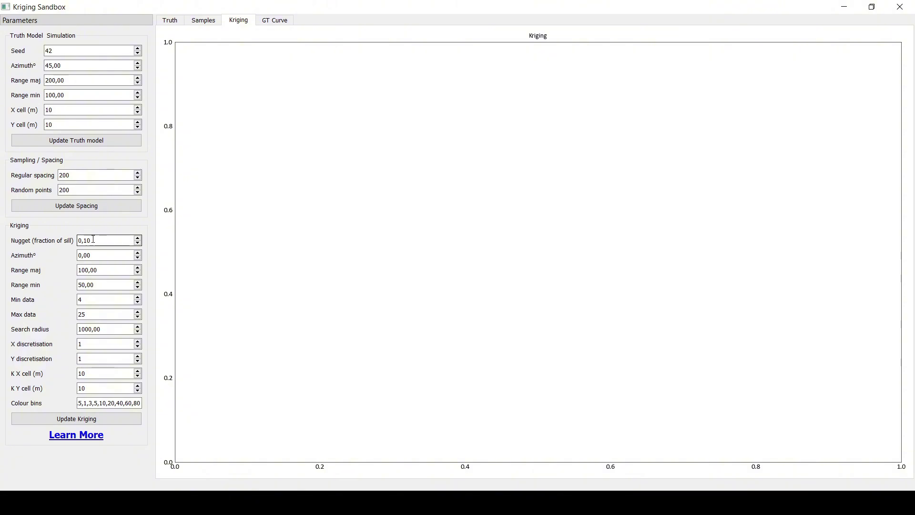
{"action": "left_click", "coordinate": [90, 257]}
{"action": "left_click", "coordinate": [96, 241]}
{"action": "left_click", "coordinate": [101, 256]}
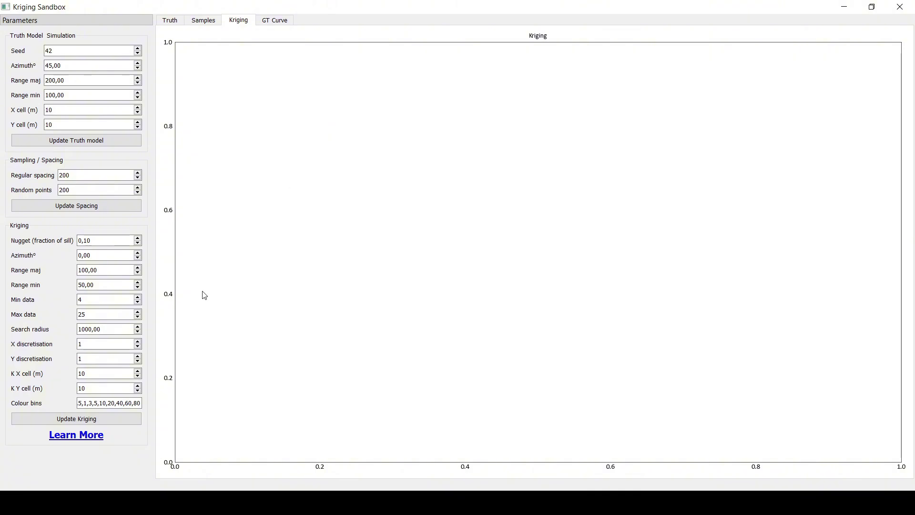
{"action": "left_click", "coordinate": [97, 347]}
{"action": "left_click", "coordinate": [87, 357]}
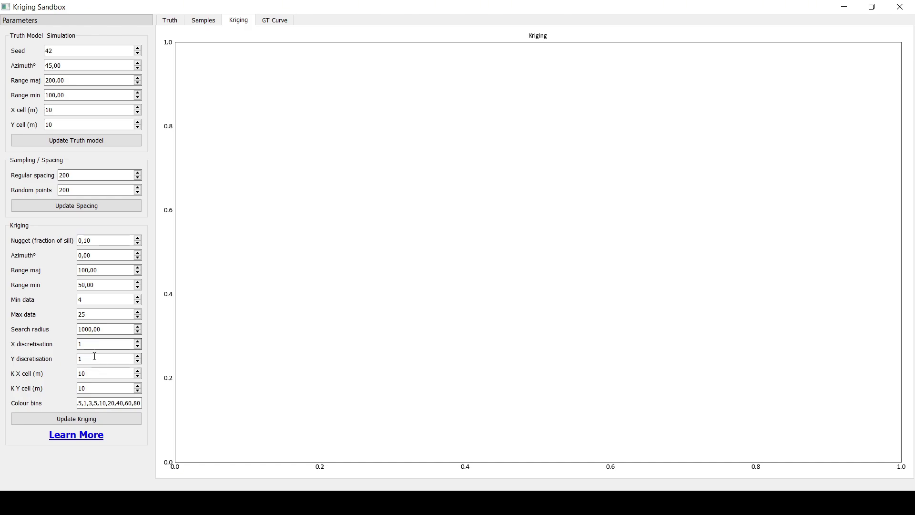
{"action": "left_click", "coordinate": [103, 375]}
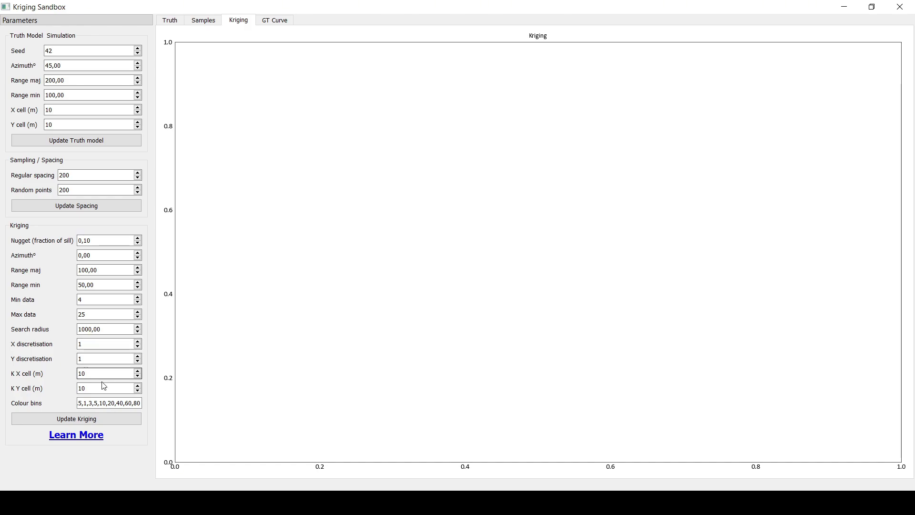
{"action": "left_click_drag", "start_coordinate": [89, 403], "coordinate": [70, 407]}
{"action": "left_click", "coordinate": [84, 403]}
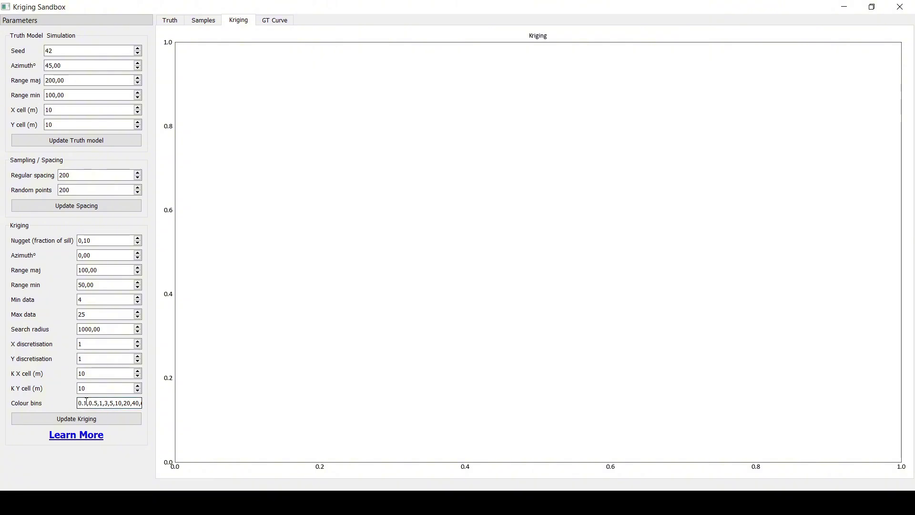
{"action": "left_click_drag", "start_coordinate": [88, 402], "coordinate": [79, 406]}
{"action": "left_click", "coordinate": [109, 403]}
Step: Run the kriging with the preset colour bins, and run it again with the colour bins cleared
{"action": "left_click", "coordinate": [84, 425]}
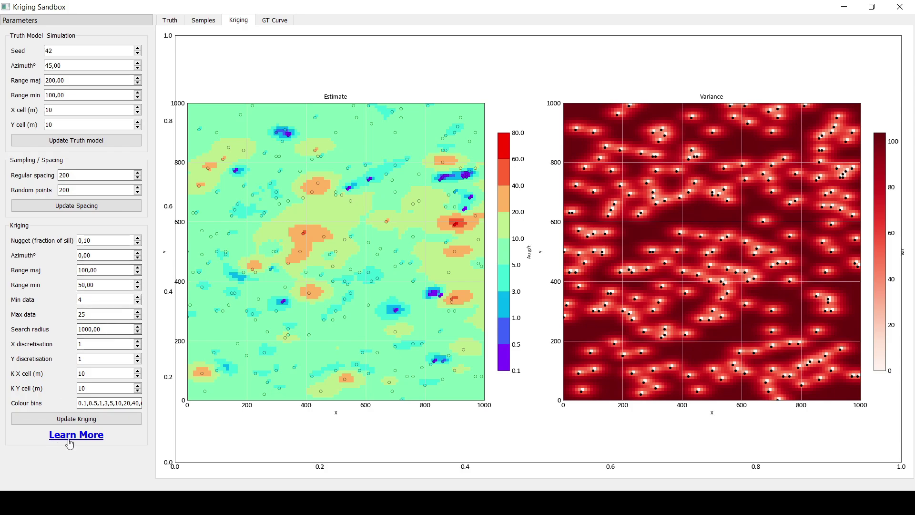
{"action": "triple_click", "coordinate": [100, 403]}
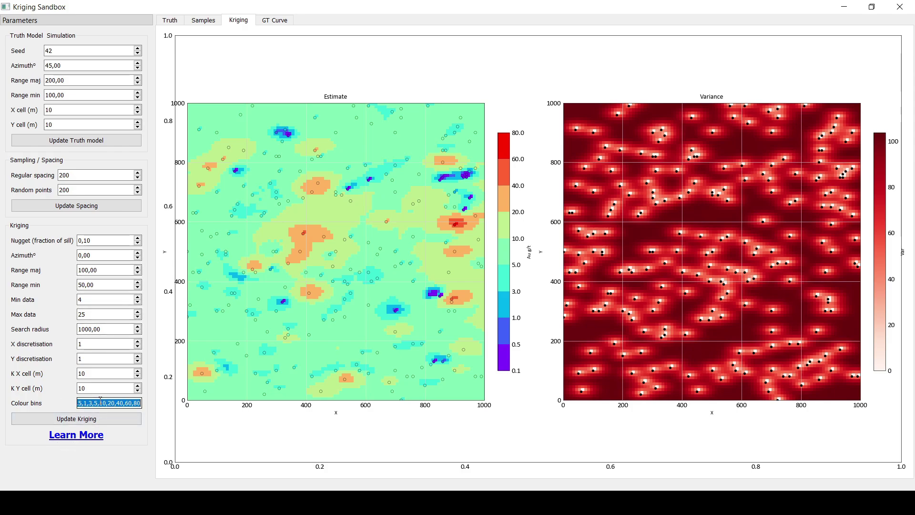
{"action": "key", "text": "BackSpace"}
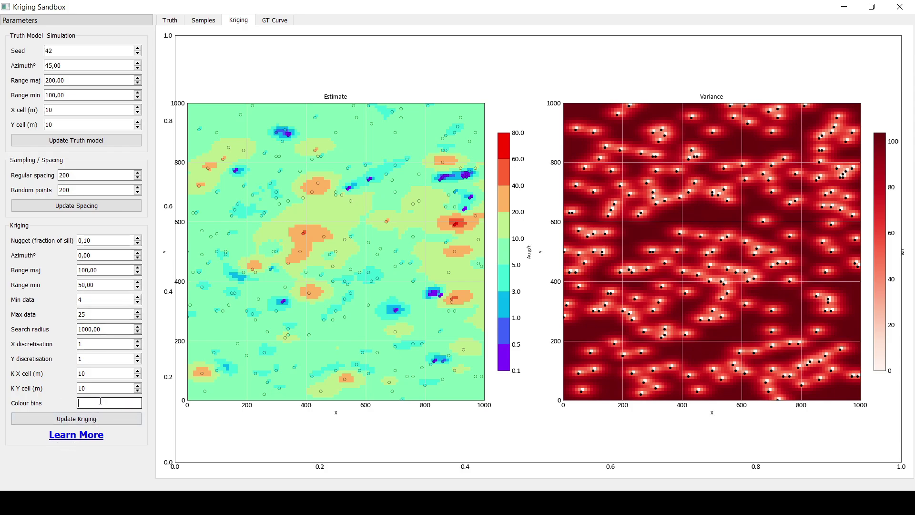
{"action": "left_click", "coordinate": [87, 426]}
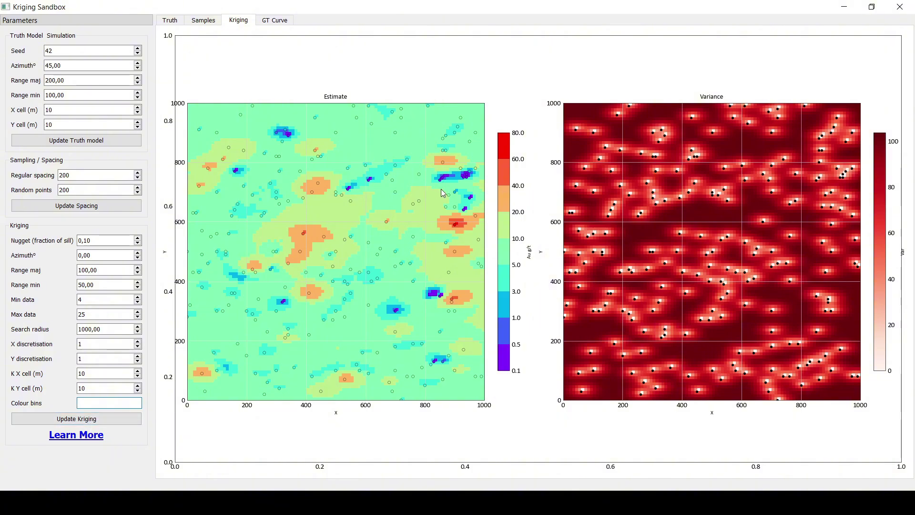
{"action": "left_click", "coordinate": [89, 424]}
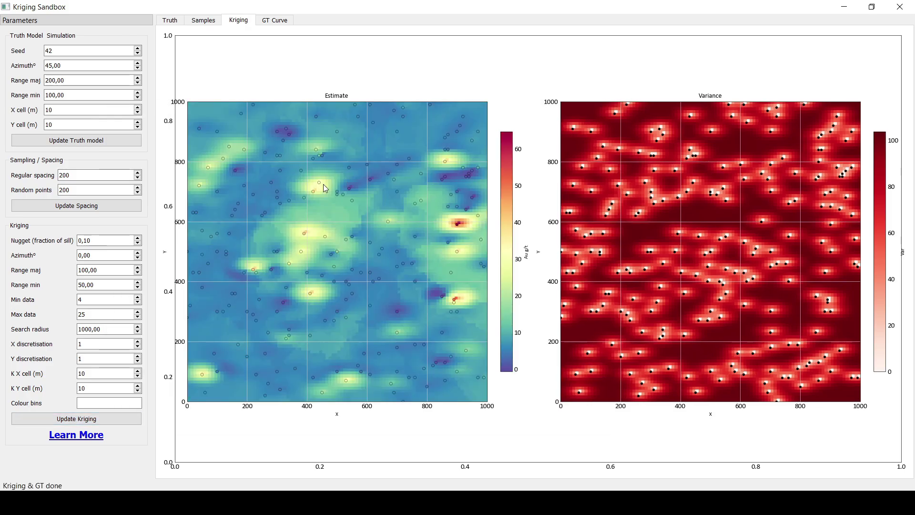
Step: Compare the kriging estimate with the truth model and set the kriging azimuth to 45°
{"action": "left_click", "coordinate": [170, 20]}
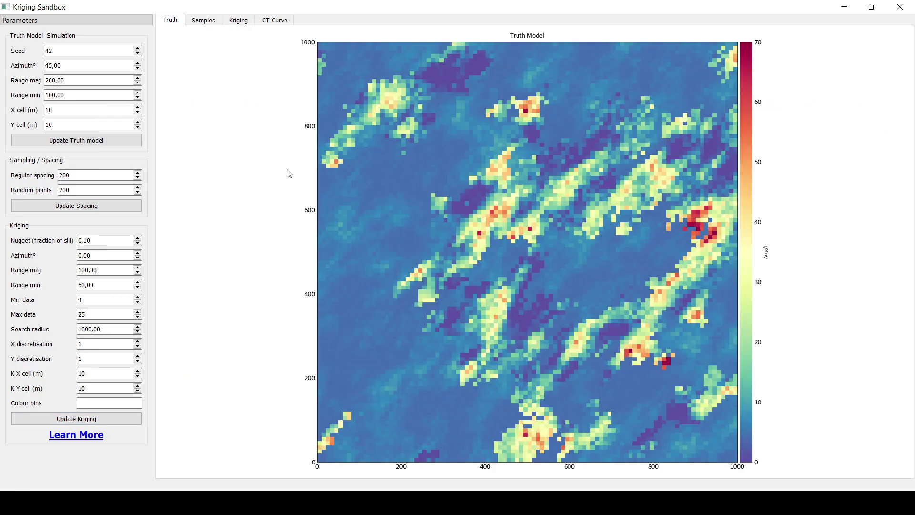
{"action": "left_click", "coordinate": [246, 23]}
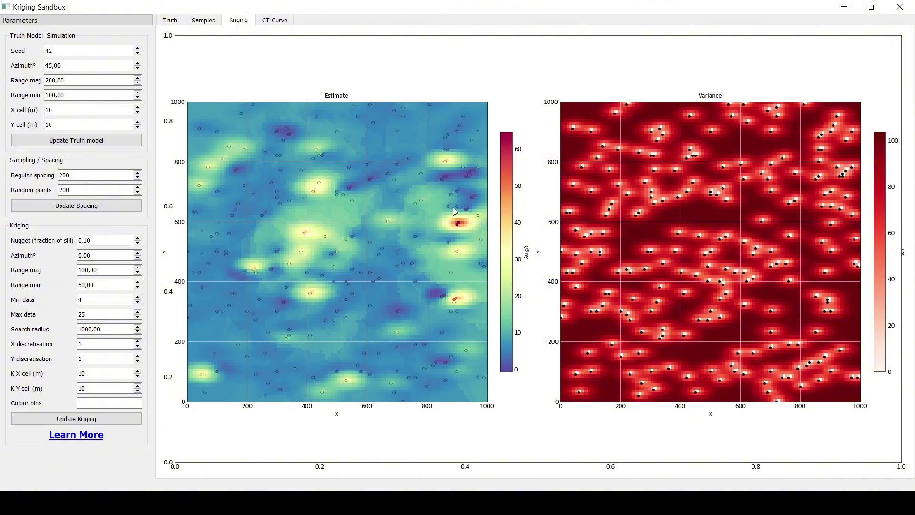
{"action": "double_click", "coordinate": [109, 254]}
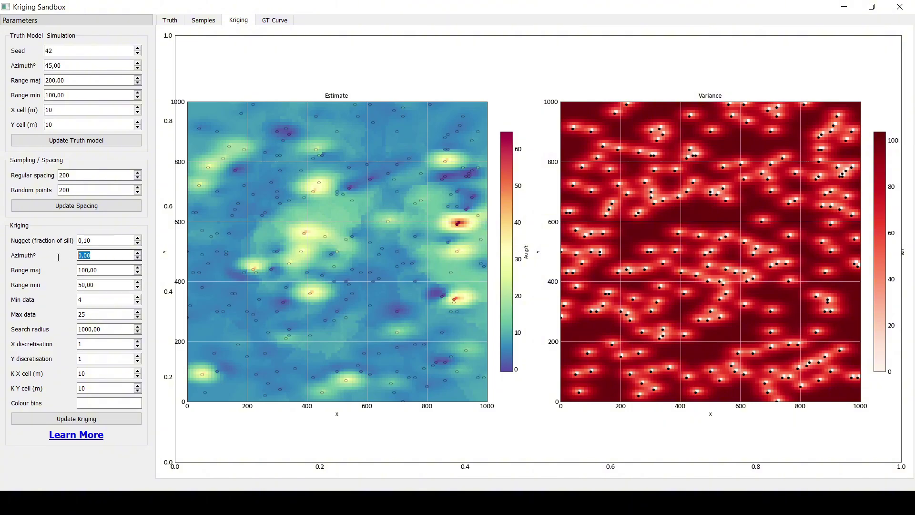
{"action": "type", "text": "45"}
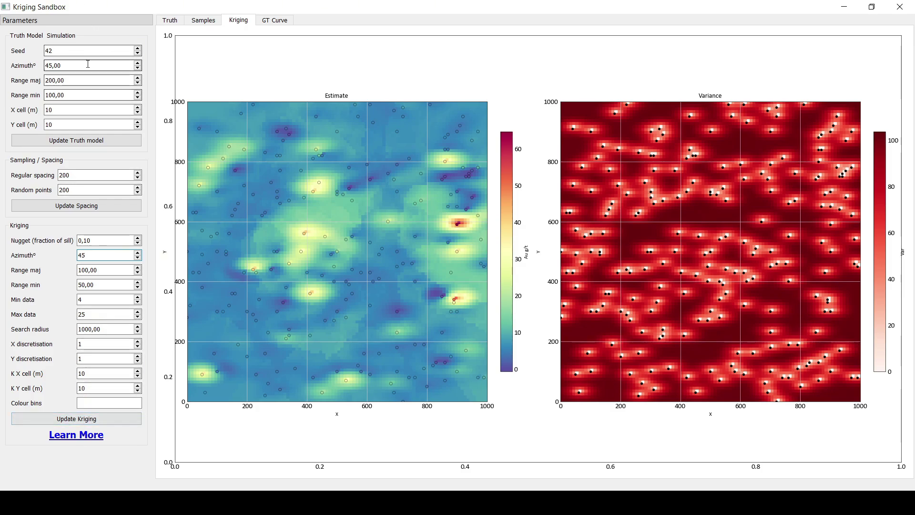
Step: Run the kriging with the 45° azimuth and compare the resulting estimate with the truth model
{"action": "left_click", "coordinate": [101, 420]}
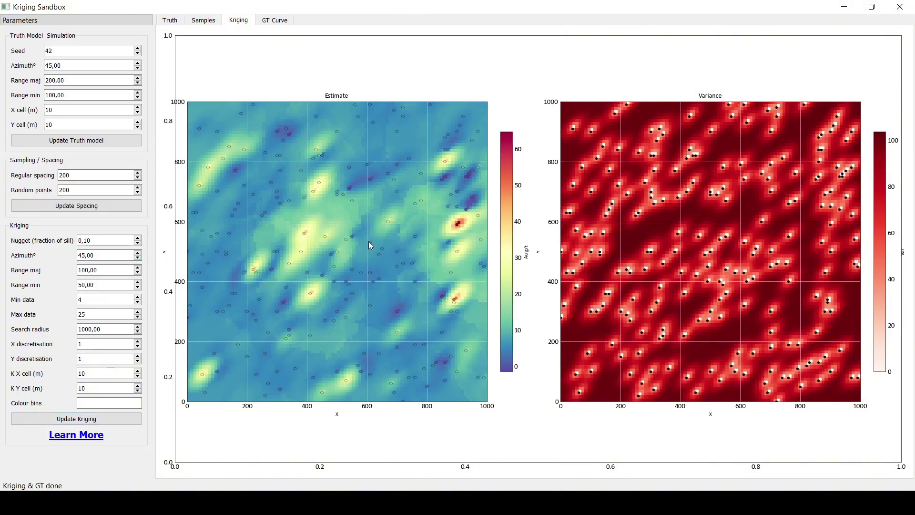
{"action": "left_click", "coordinate": [168, 19]}
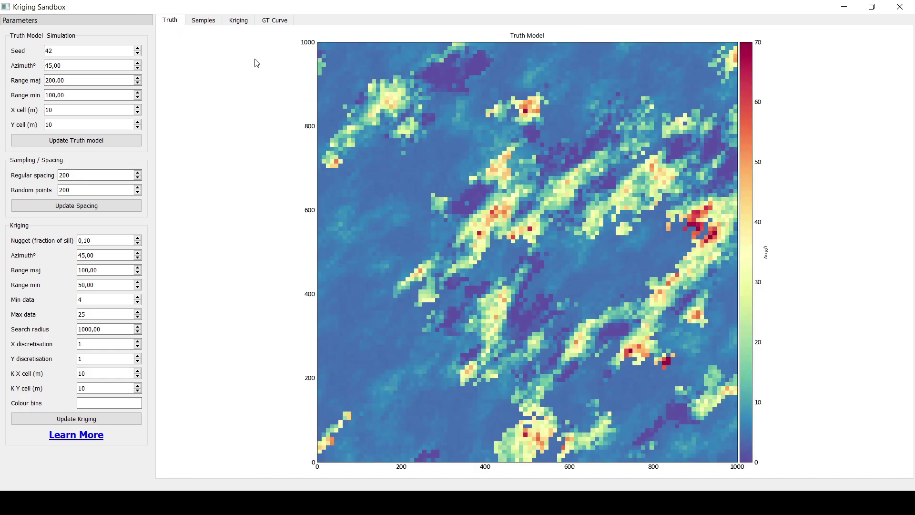
{"action": "left_click", "coordinate": [237, 21]}
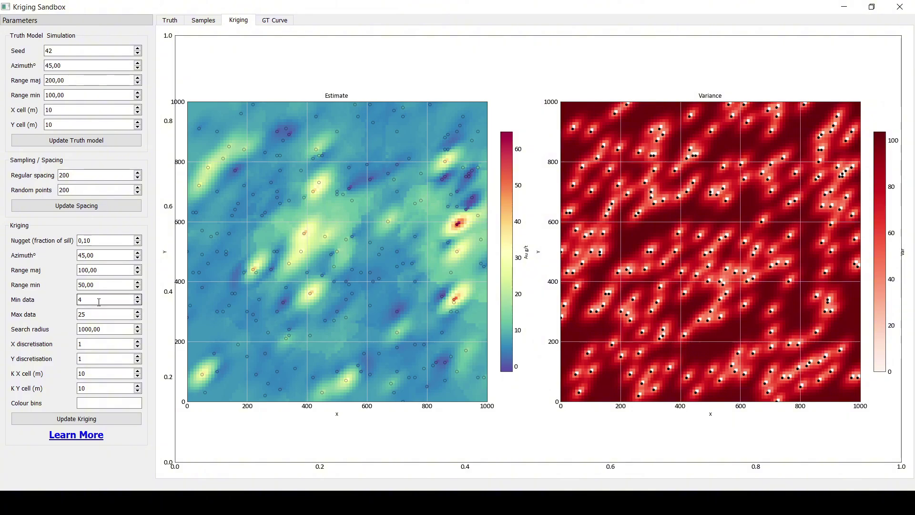
Step: Set the kriging search radius to 100 and rerun the kriging
{"action": "left_click", "coordinate": [98, 399]}
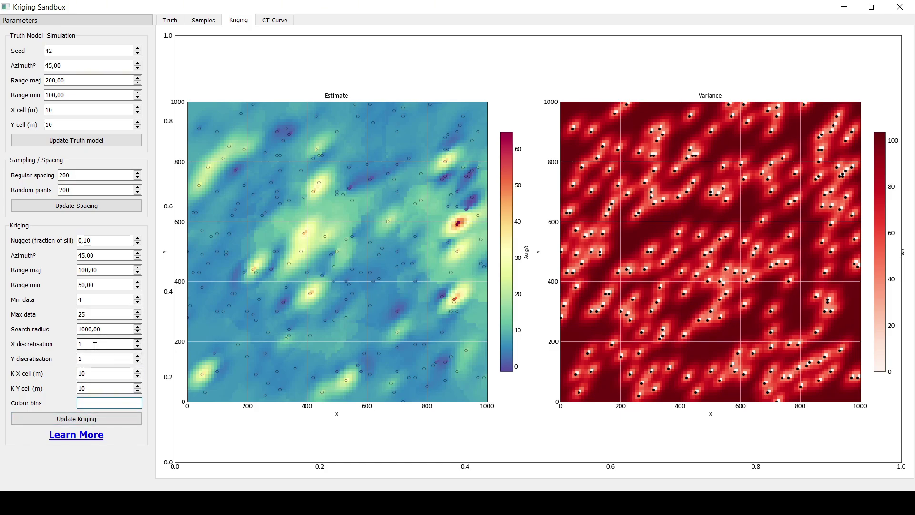
{"action": "double_click", "coordinate": [104, 329]}
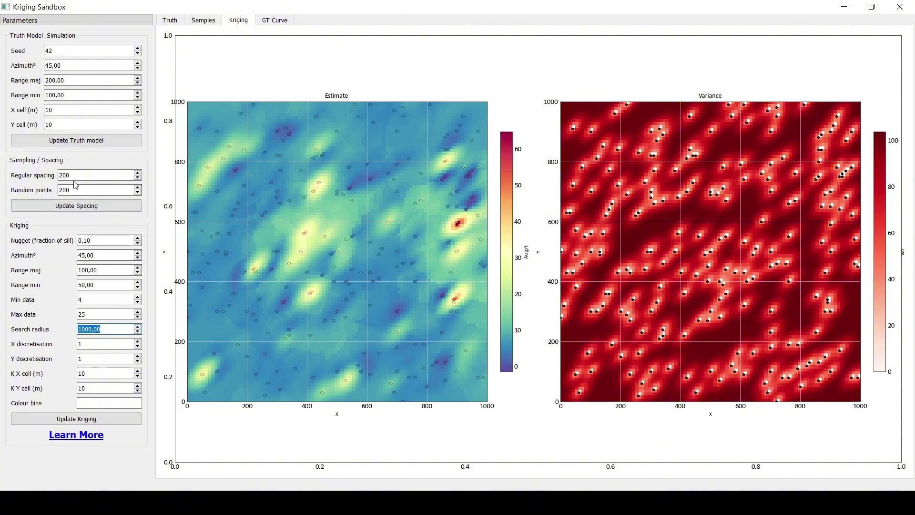
{"action": "type", "text": "100"}
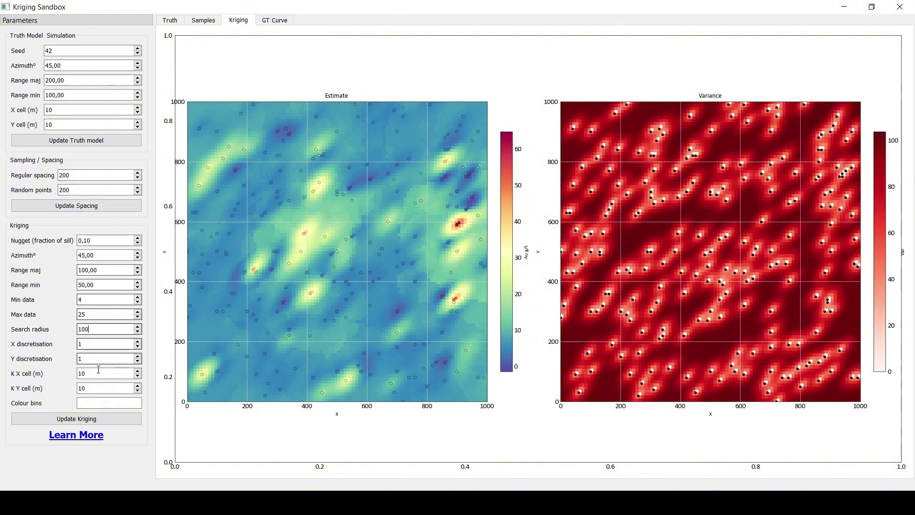
{"action": "left_click", "coordinate": [88, 421]}
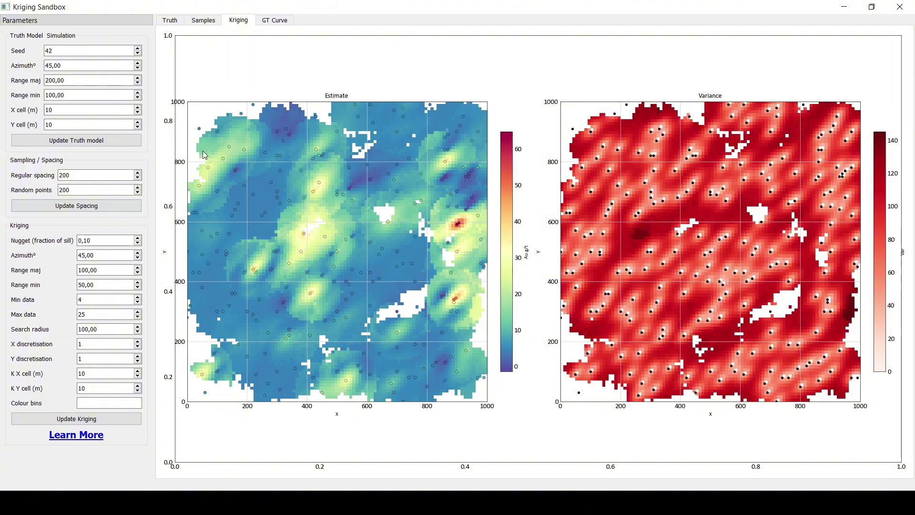
Step: Reduce the kriging search radius to 50 and recompute the estimate and variance maps
{"action": "left_click_drag", "start_coordinate": [98, 329], "coordinate": [57, 332]}
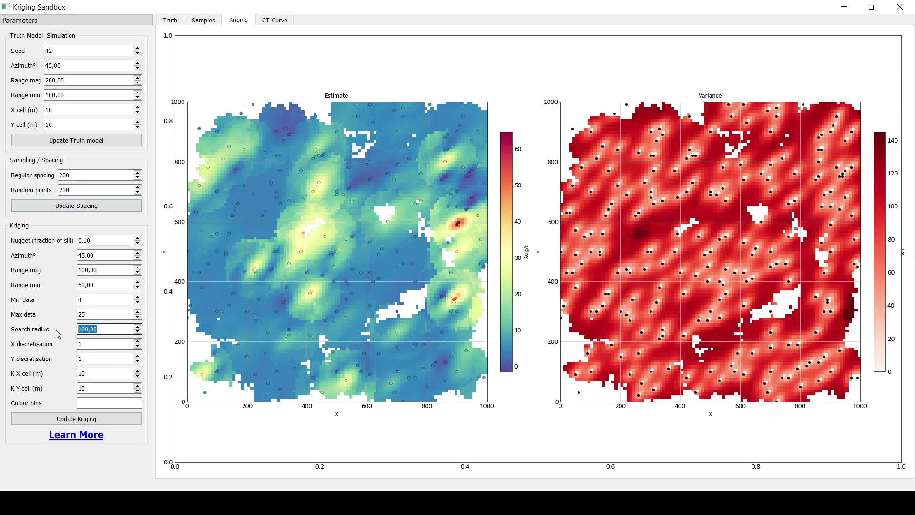
{"action": "type", "text": "50"}
{"action": "left_click", "coordinate": [79, 419]}
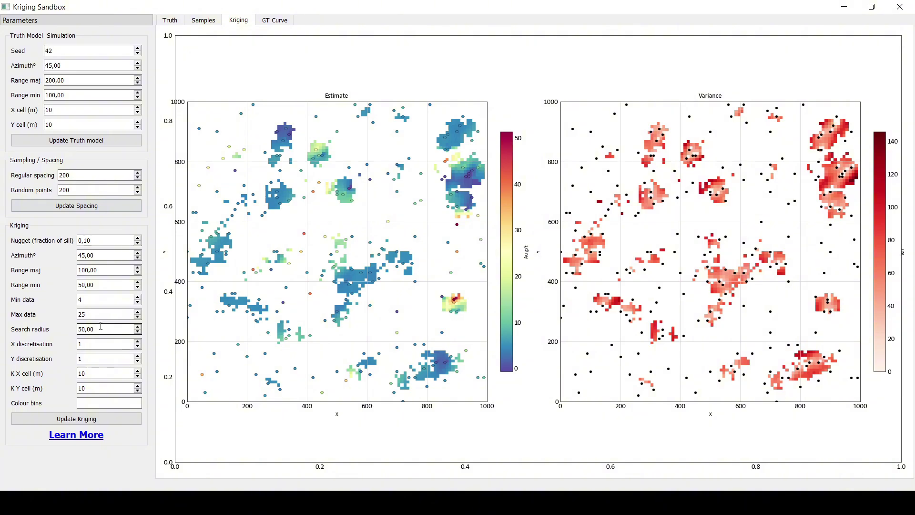
Step: Restore the kriging search radius to 1000 and rerun the kriging
{"action": "scroll", "coordinate": [101, 325], "scroll_direction": "down", "scroll_amount": 1}
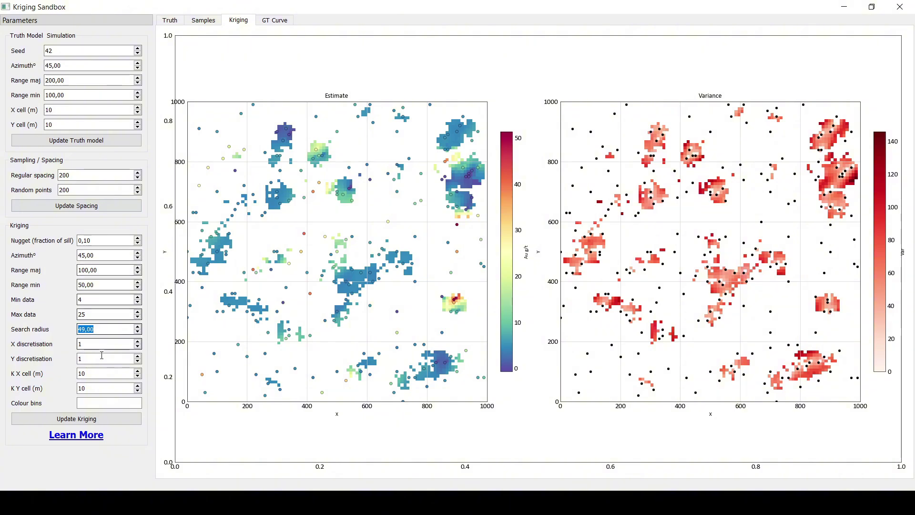
{"action": "type", "text": "1000"}
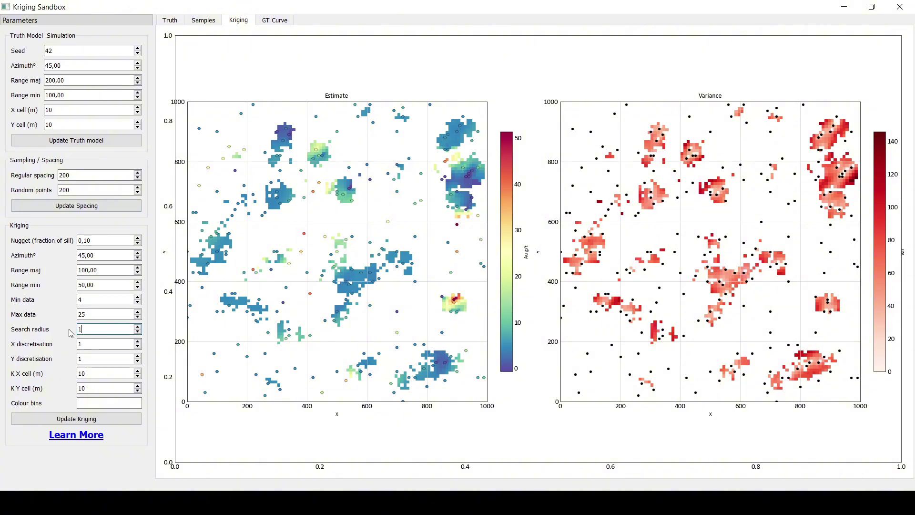
{"action": "left_click", "coordinate": [71, 421]}
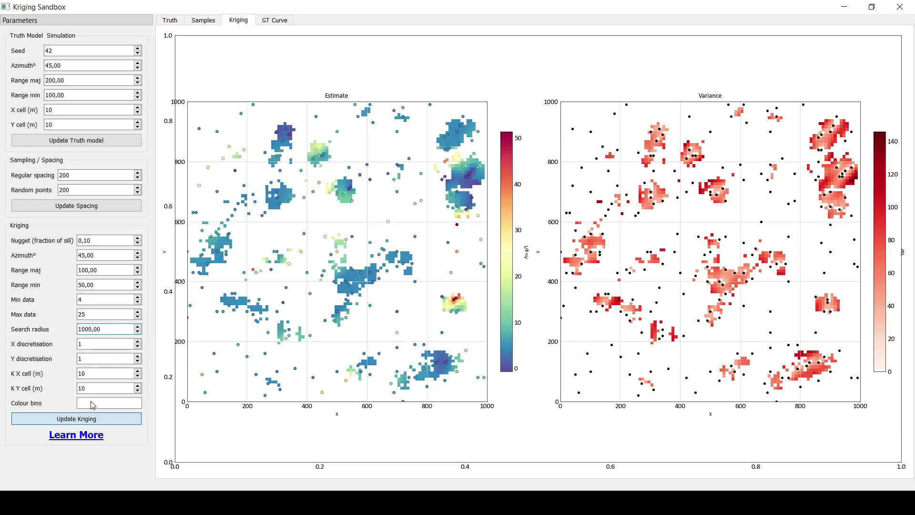
Step: Define the colour bins as 0.1,0.5,1,2,5,10,20,30,40,50,80 and rerun the kriging
{"action": "left_click", "coordinate": [91, 404]}
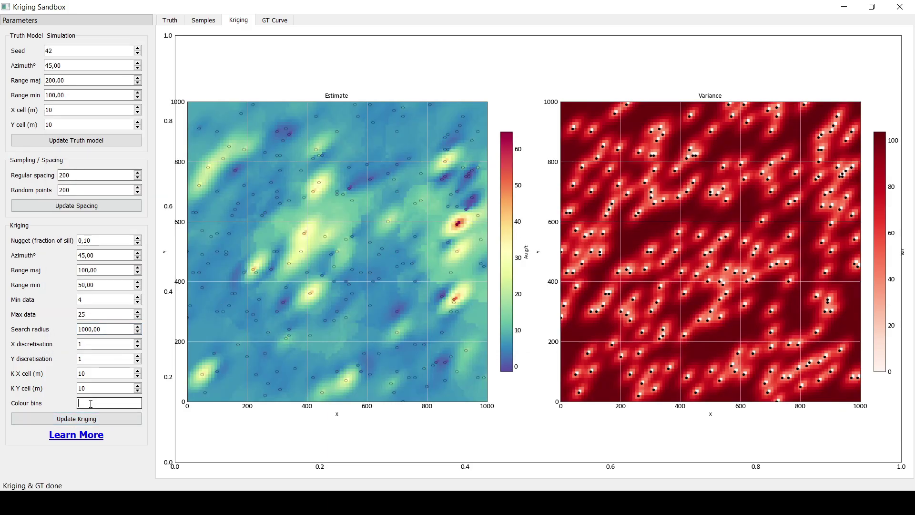
{"action": "type", "text": "0.1,0.5,1,2,"}
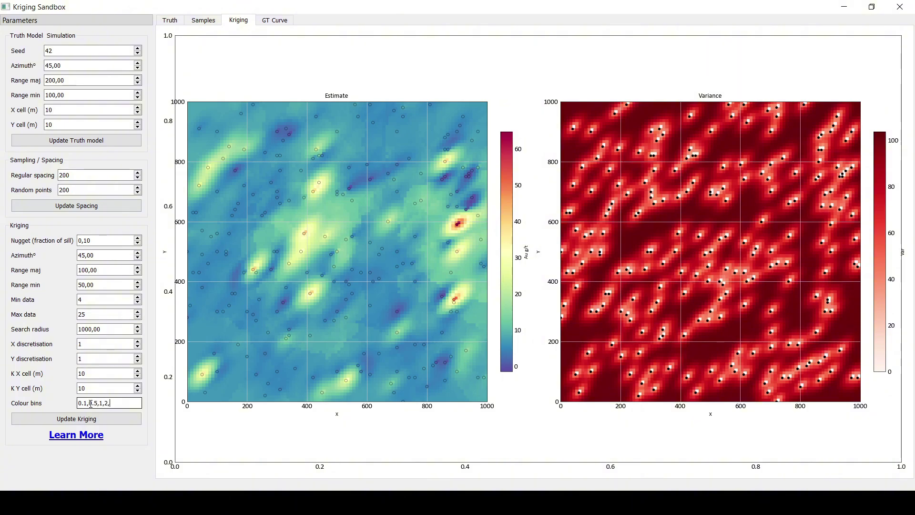
{"action": "type", "text": "5,10,20,30,40,50,"}
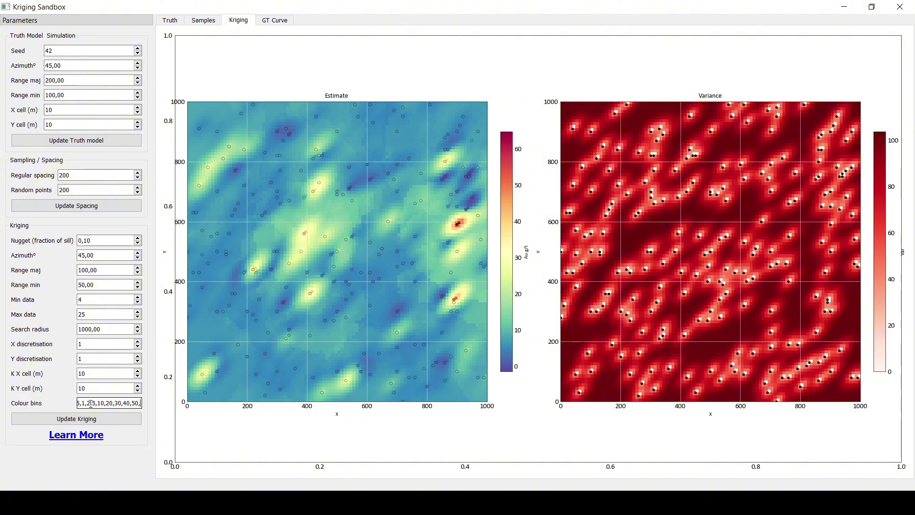
{"action": "type", "text": "80"}
{"action": "left_click", "coordinate": [87, 424]}
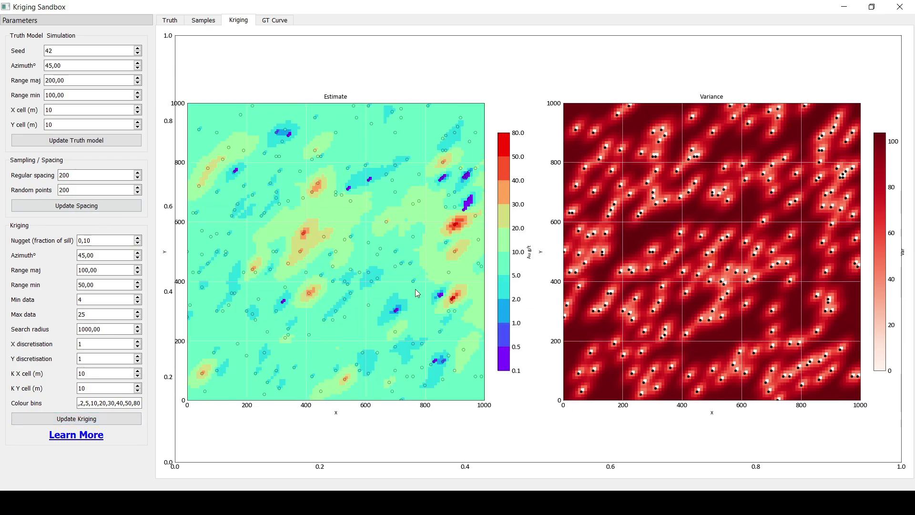
Step: Refine the colour bins by adding 6 and 7 before 10, and 12 and 15 before 20, and rerun the kriging
{"action": "left_click", "coordinate": [91, 403]}
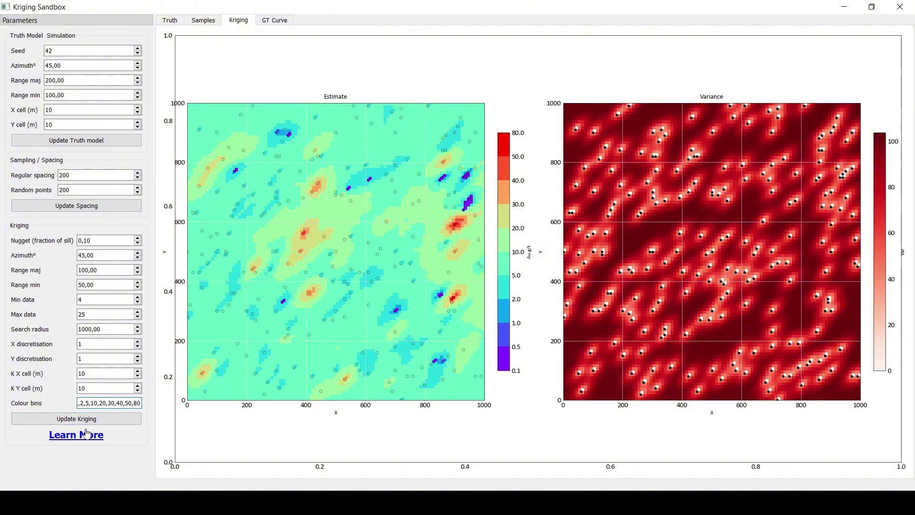
{"action": "type", "text": ","}
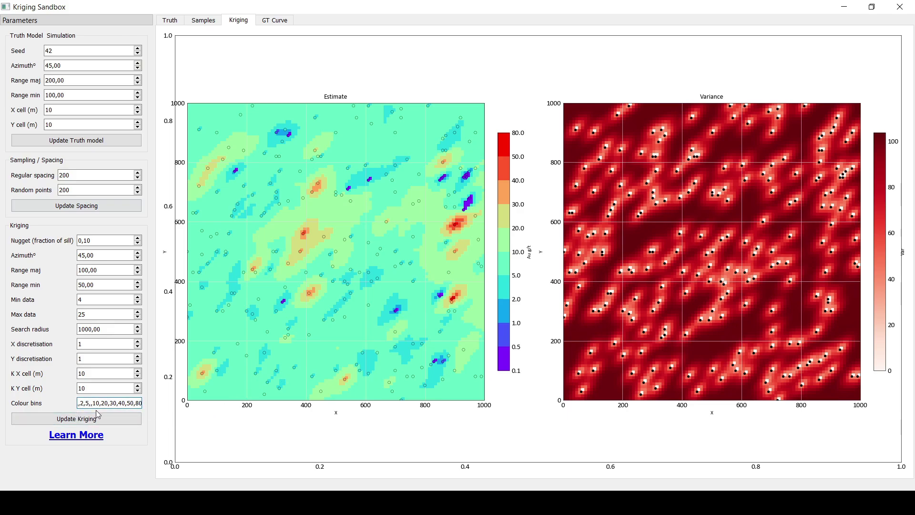
{"action": "type", "text": "6"}
{"action": "type", "text": ",,7,"}
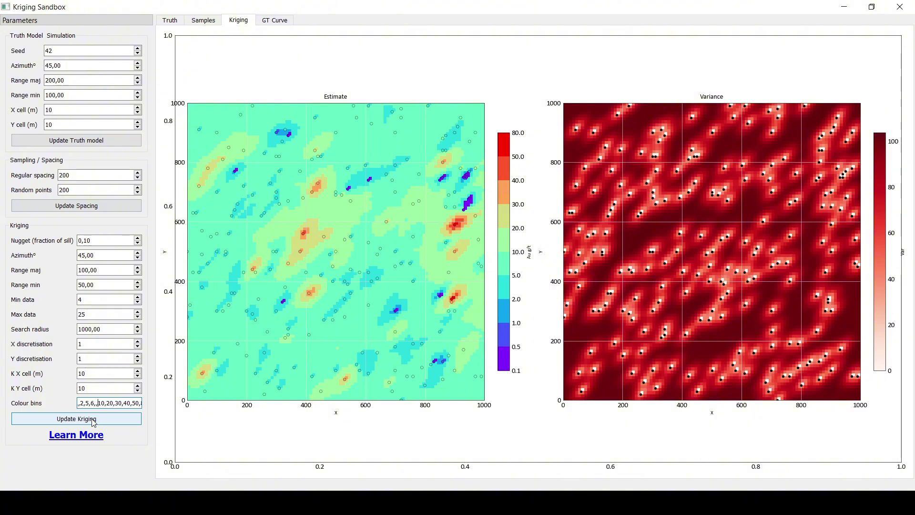
{"action": "key", "text": "BackSpace"}
{"action": "key", "text": "Right"}
{"action": "key", "text": "Right"}
{"action": "key", "text": "Right"}
{"action": "key", "text": "Right"}
{"action": "type", "text": ",12"}
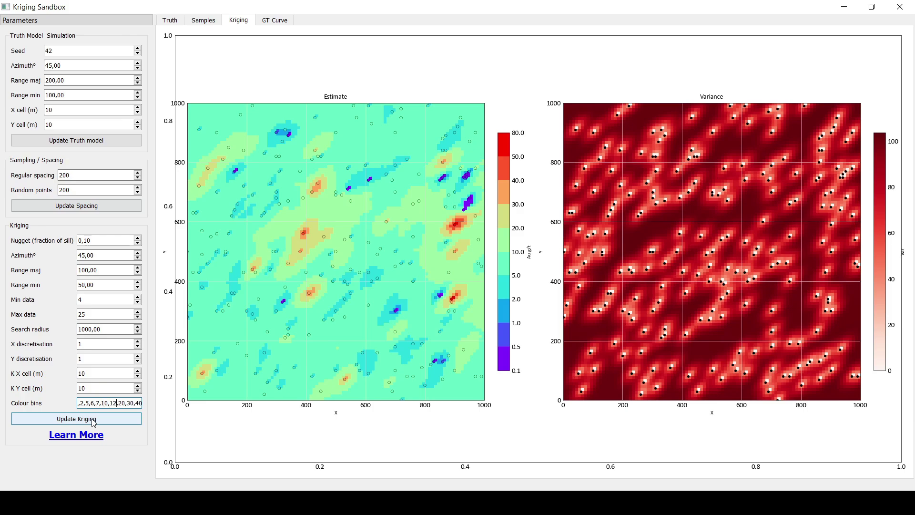
{"action": "type", "text": ",15,"}
{"action": "left_click", "coordinate": [94, 422]}
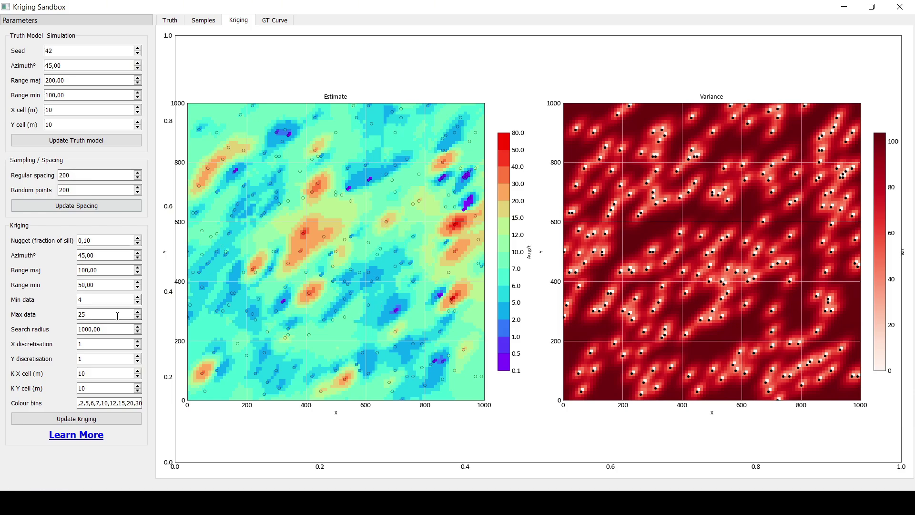
Step: Set the kriging nugget to 0.9 of the sill and rerun the kriging
{"action": "left_click", "coordinate": [87, 239]}
{"action": "key", "text": "BackSpace"}
{"action": "key", "text": "BackSpace"}
{"action": "type", "text": "9"}
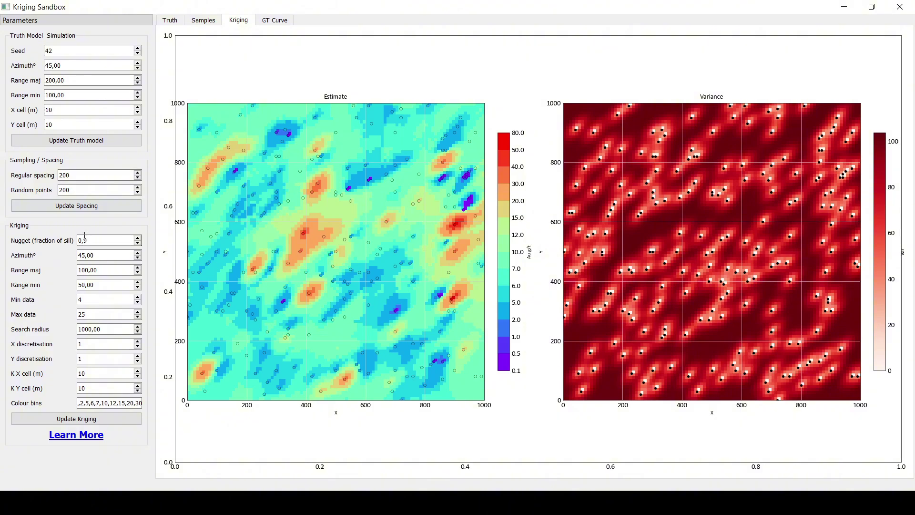
{"action": "left_click", "coordinate": [44, 419]}
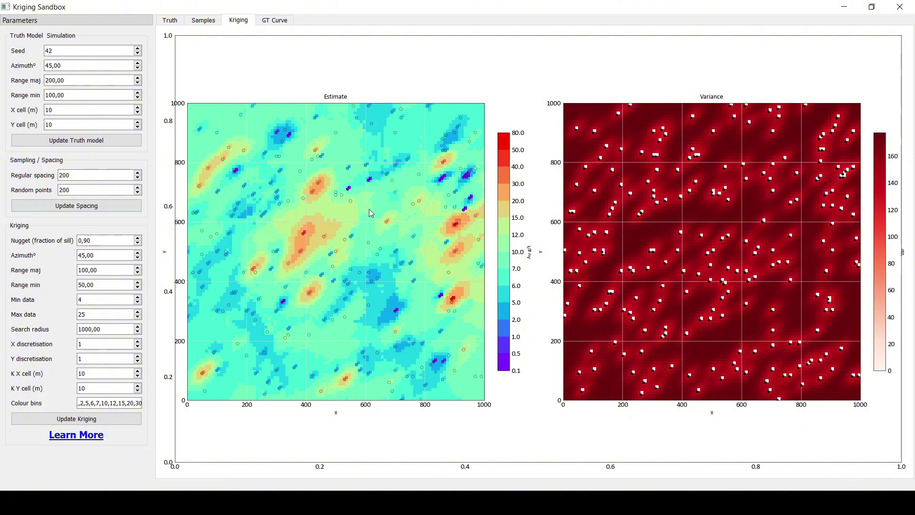
Step: Set both the maximum and minimum number of data to 1 and rerun the kriging
{"action": "left_click_drag", "start_coordinate": [91, 315], "coordinate": [67, 315]}
{"action": "type", "text": "1"}
{"action": "left_click_drag", "start_coordinate": [91, 298], "coordinate": [70, 300]}
{"action": "type", "text": "1"}
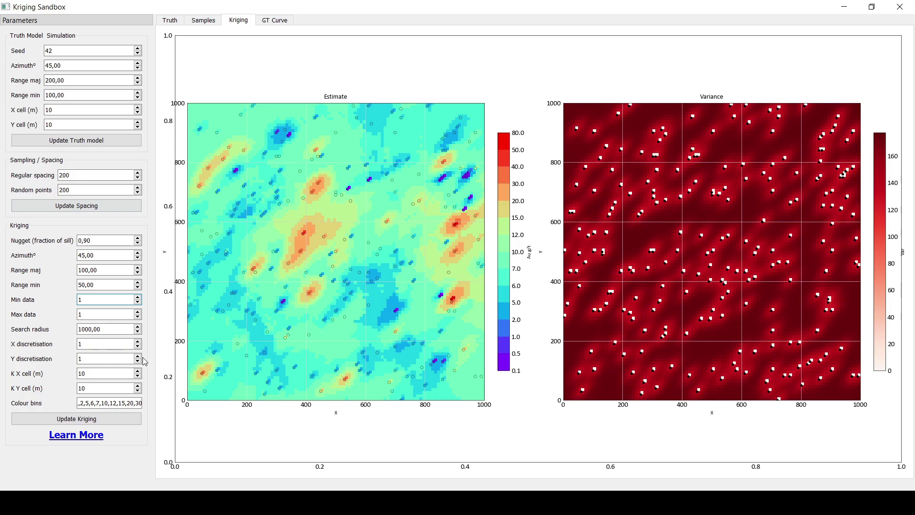
{"action": "left_click", "coordinate": [77, 421]}
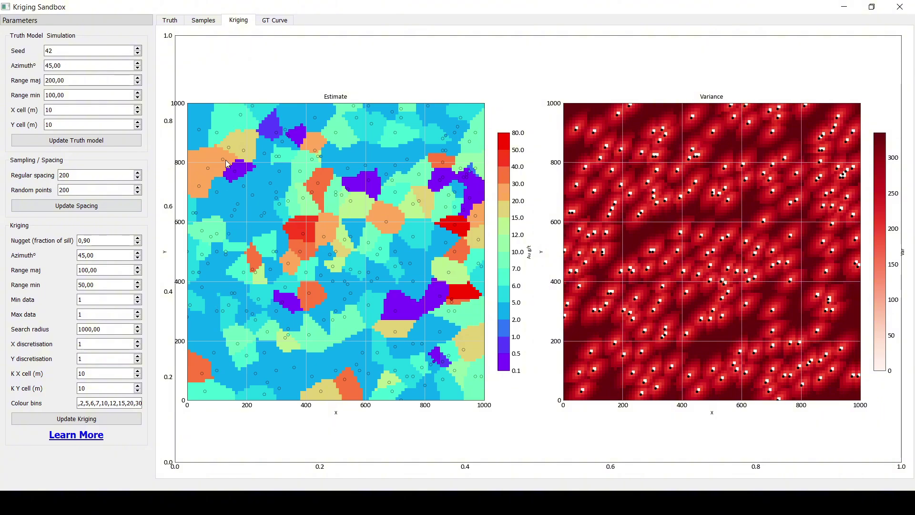
Step: Bring up the tonnage-grade curve, set the kriging azimuth to 135° and rerun the kriging
{"action": "left_click", "coordinate": [270, 22]}
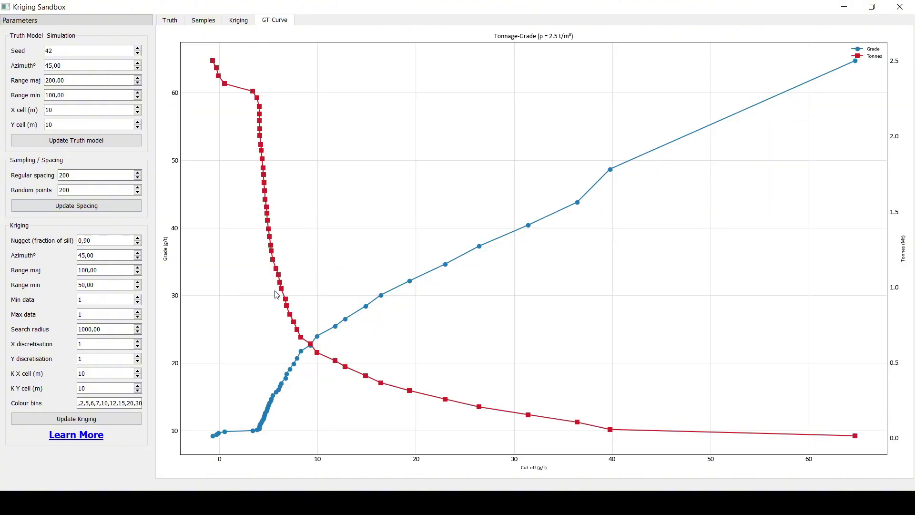
{"action": "left_click", "coordinate": [104, 285]}
{"action": "left_click_drag", "start_coordinate": [102, 256], "coordinate": [69, 258]}
{"action": "type", "text": "135"}
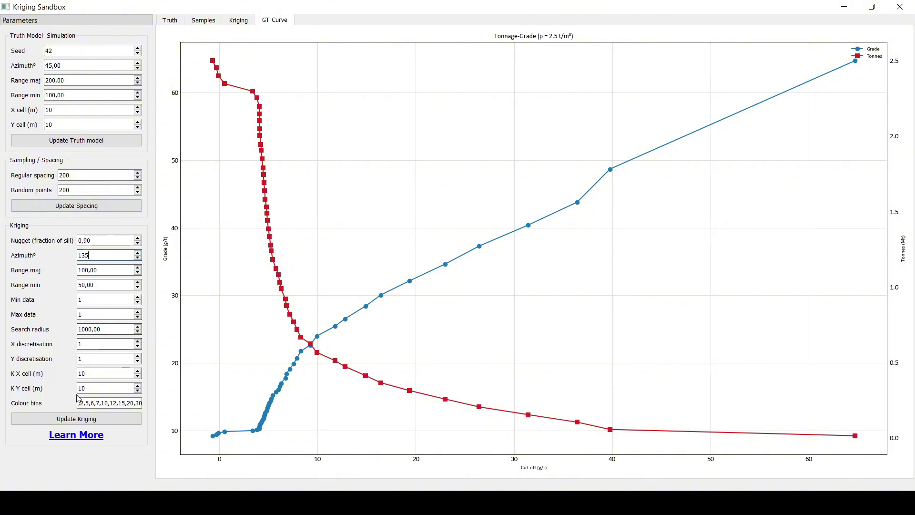
{"action": "left_click", "coordinate": [75, 420]}
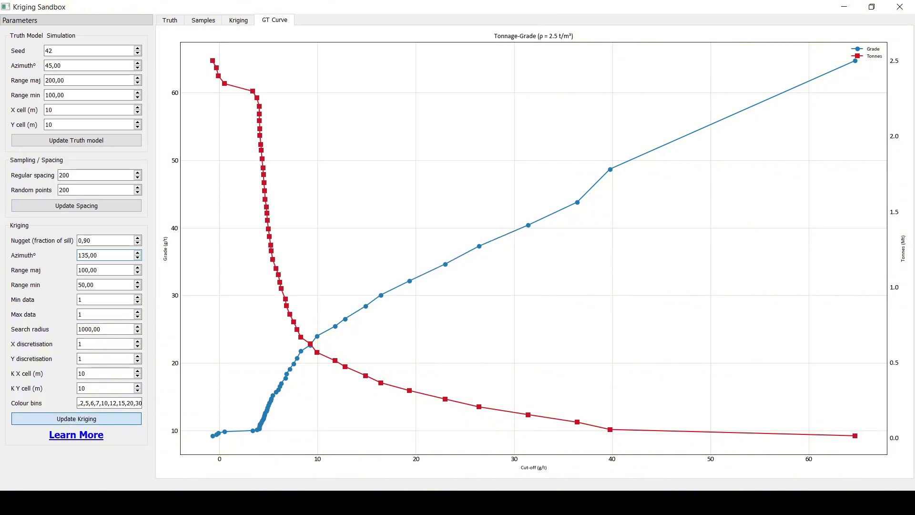